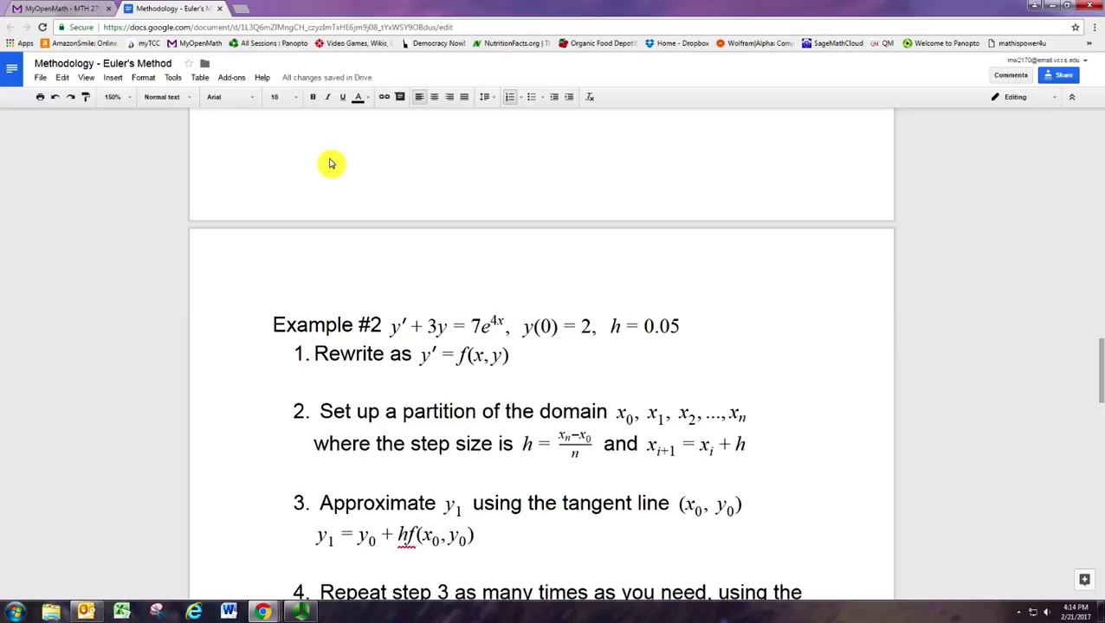
# Step: Copy y' + 3y = 7e^{4x} from the Example #2 equation and centre-align the empty line beneath step 1
pyautogui.moveTo(391, 331); pyautogui.dragTo(500, 328)
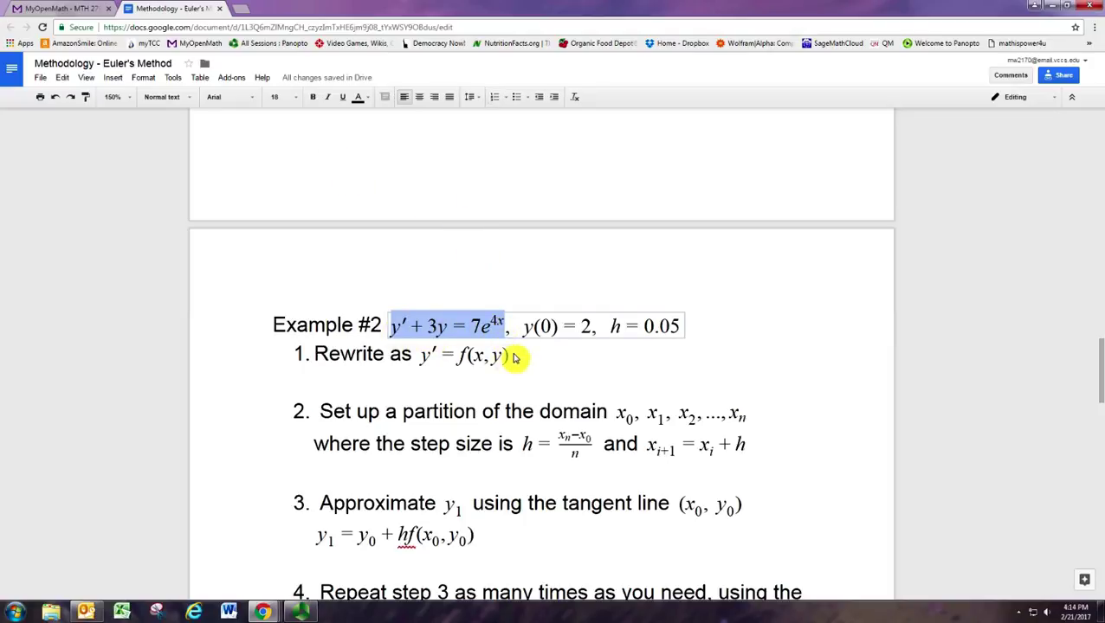
pyautogui.click(505, 388)
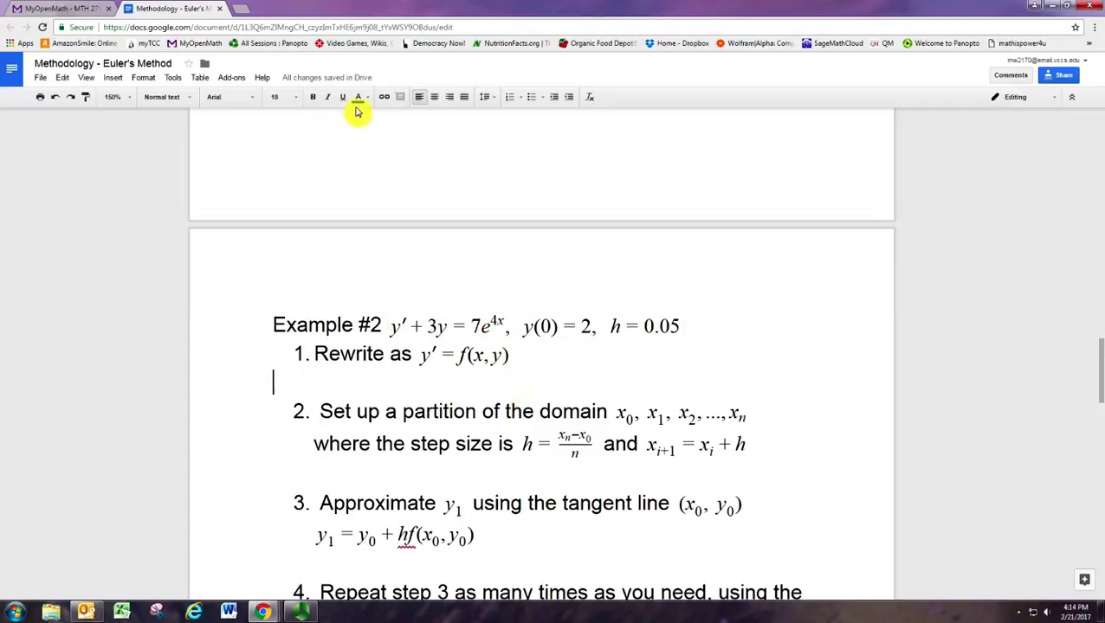
pyautogui.click(433, 96)
# Step: Insert an equation on the centred line and paste y' + 3y = 7e^{4x} into it
pyautogui.click(113, 77)
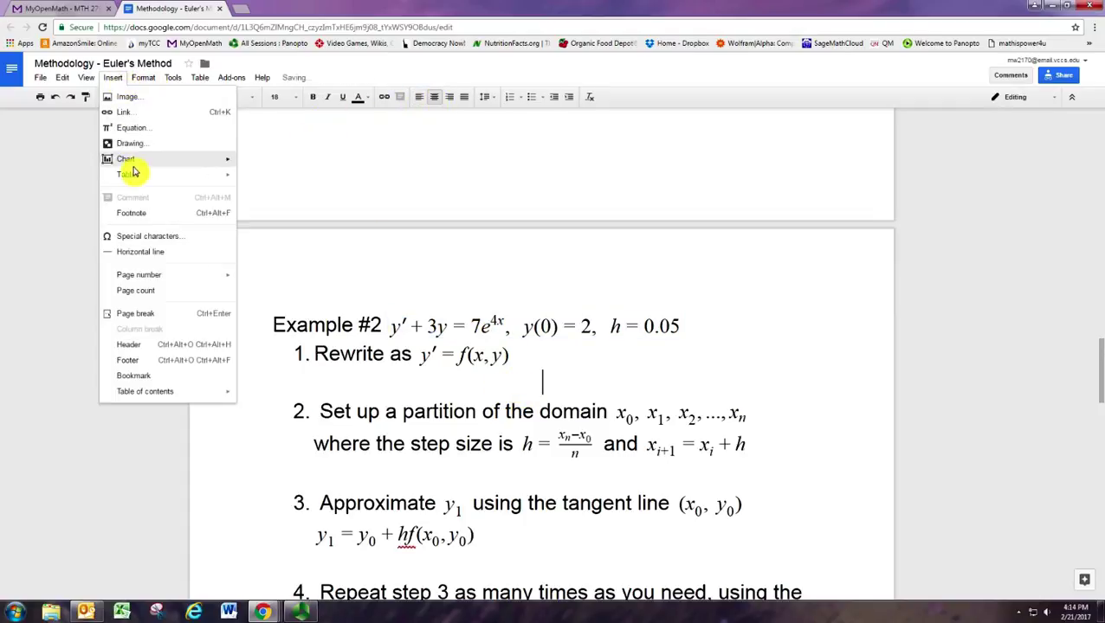
pyautogui.click(132, 128)
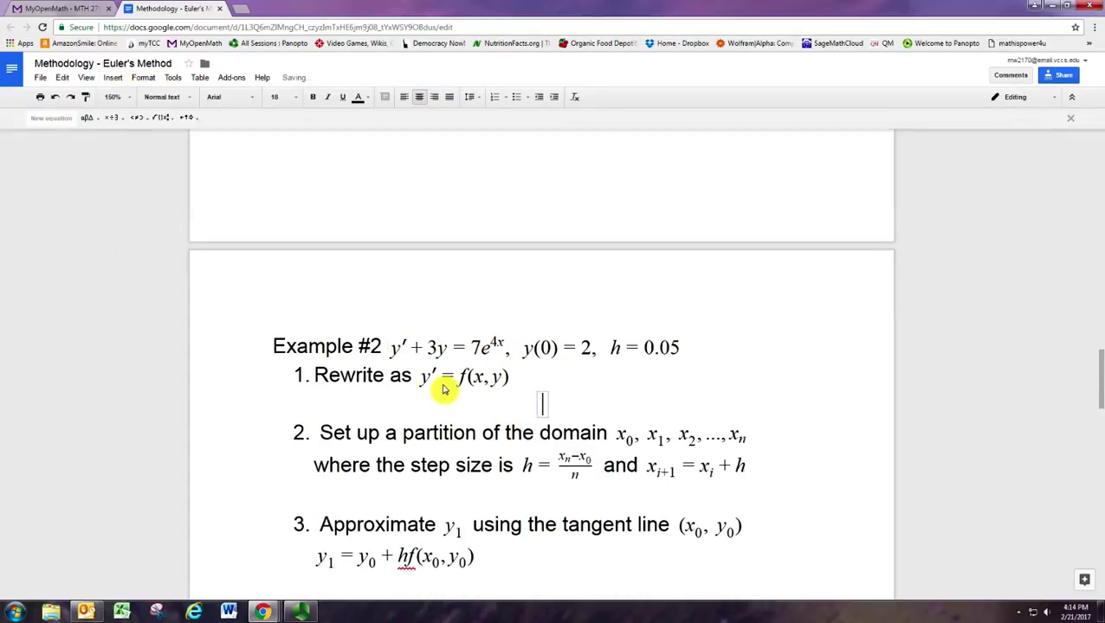
pyautogui.write("y' + 3y = 7e^4x")
# Step: Edit the pasted equation into y′ = 7e^{4x} − 3y and start a new line below it
pyautogui.click(547, 405)
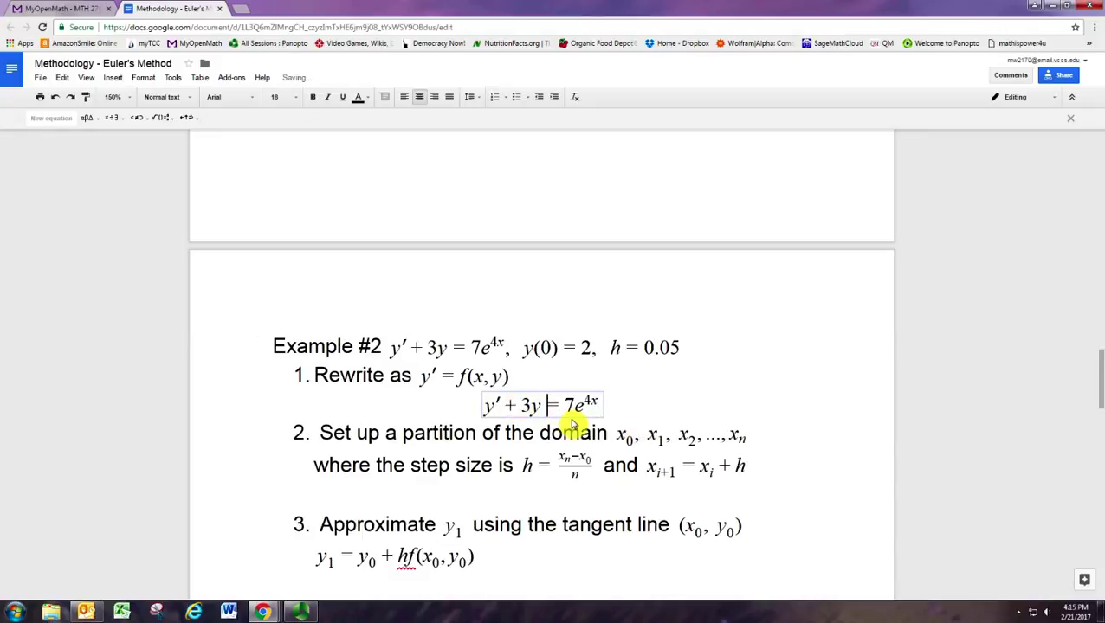
pyautogui.write('-3y')
pyautogui.press('Right')
pyautogui.press('Right')
pyautogui.press('Right')
pyautogui.press('Right')
pyautogui.press('Right')
pyautogui.press('Right')
pyautogui.write('- 3y')
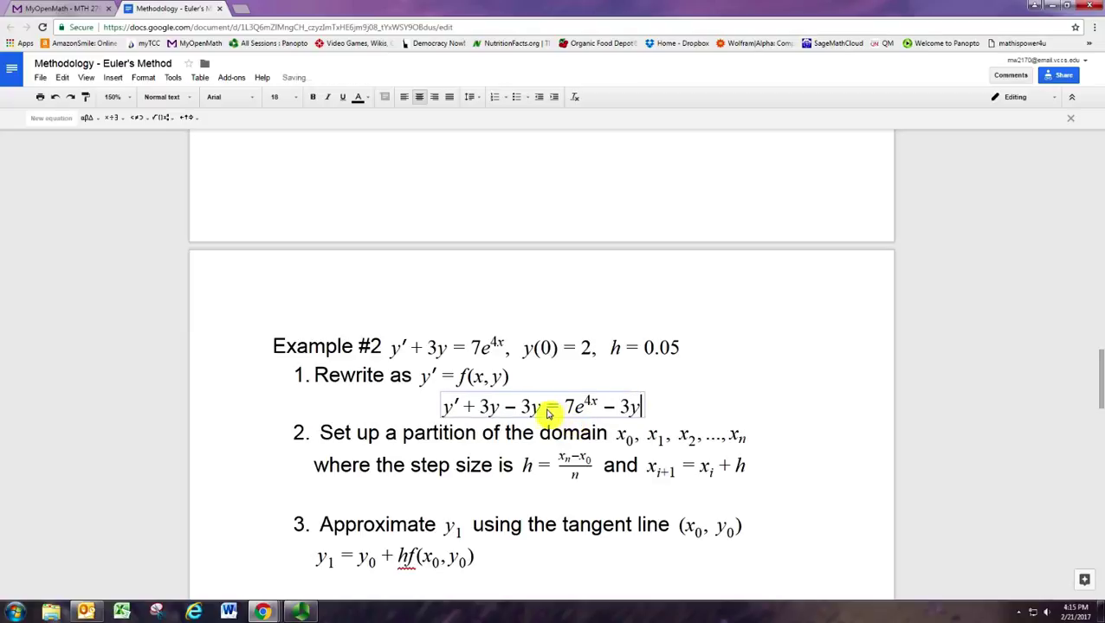
pyautogui.press('BackSpace')
pyautogui.press('BackSpace')
pyautogui.press('BackSpace')
pyautogui.press('BackSpace')
pyautogui.press('BackSpace')
pyautogui.press('BackSpace')
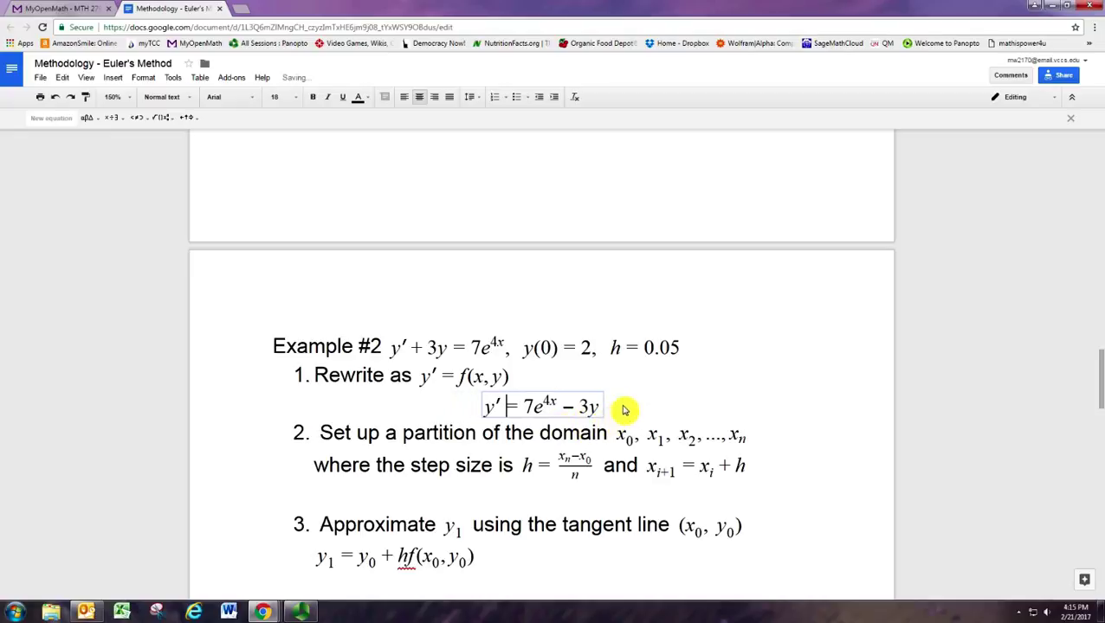
pyautogui.click(626, 409)
pyautogui.press('Return')
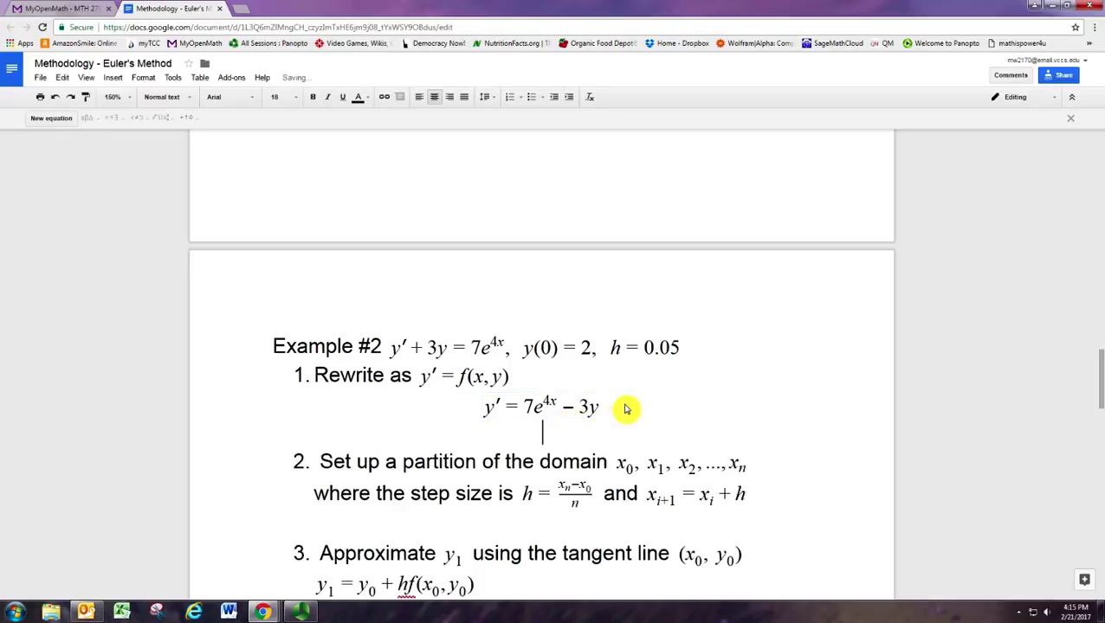
# Step: Copy f(x, y) from the Rewrite equation, undoing a misplaced numbered paste
pyautogui.click(452, 378)
pyautogui.moveTo(455, 378); pyautogui.dragTo(509, 379)
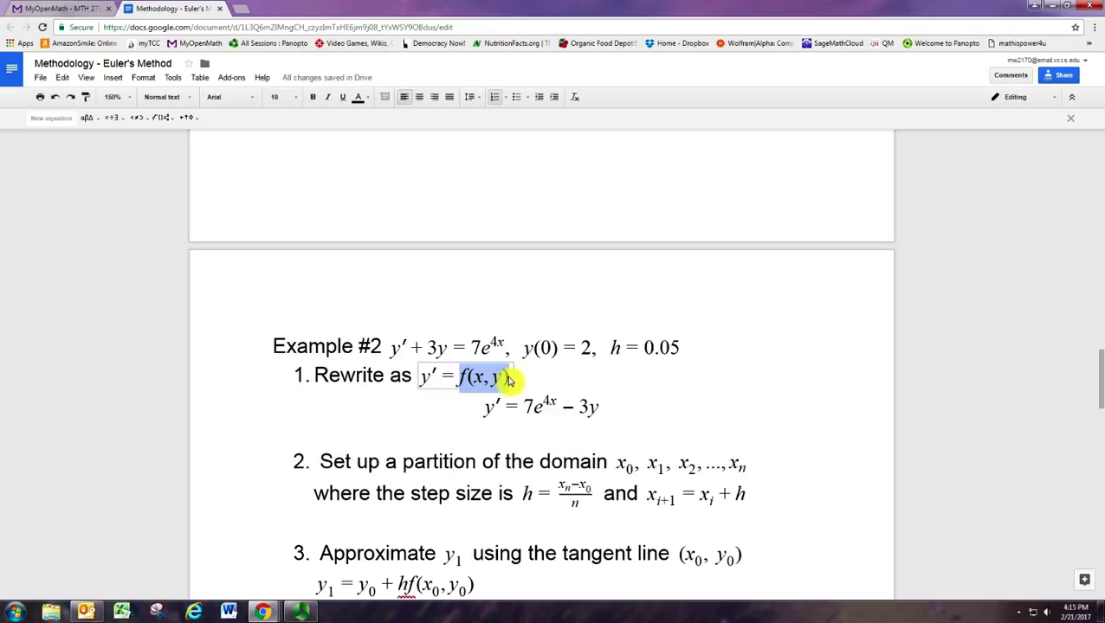
pyautogui.click(542, 434)
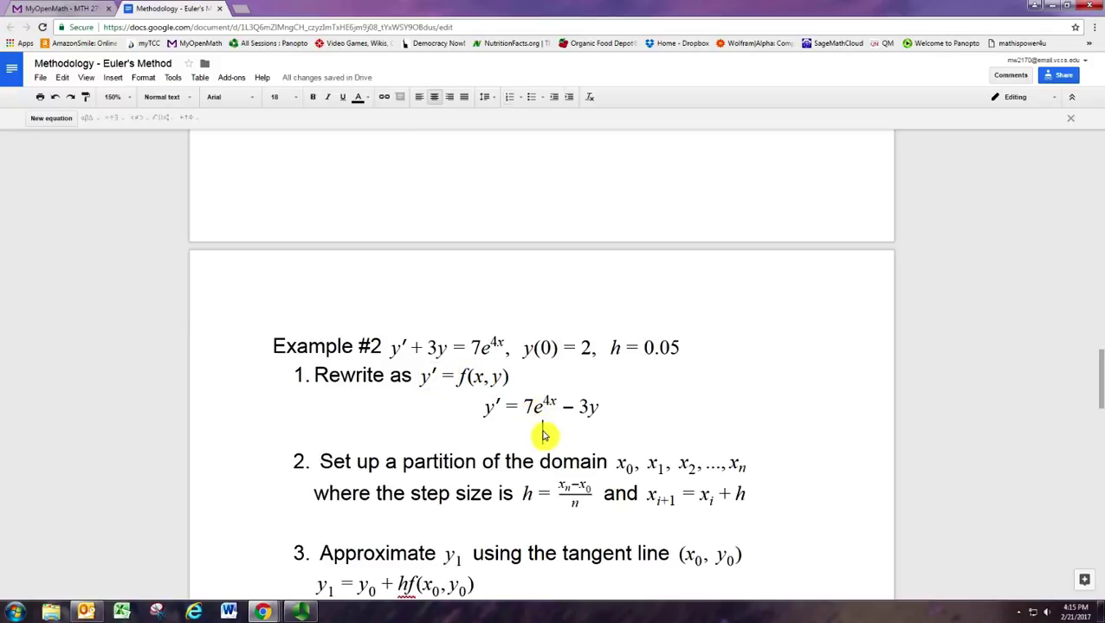
pyautogui.write('f(x, y)')
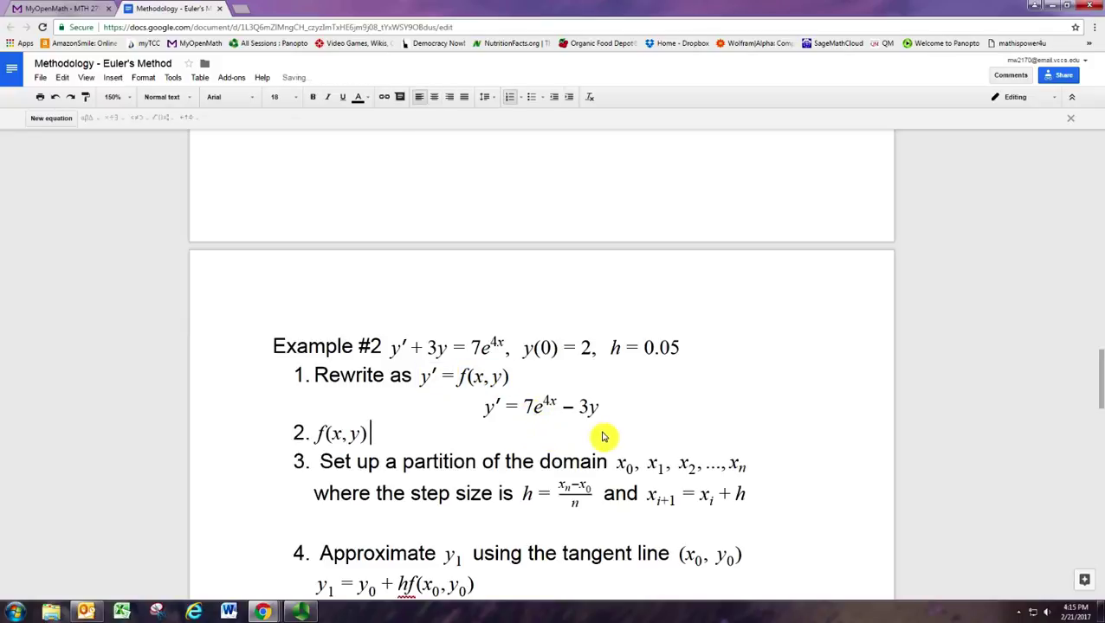
pyautogui.hotkey('ctrl', 'z')
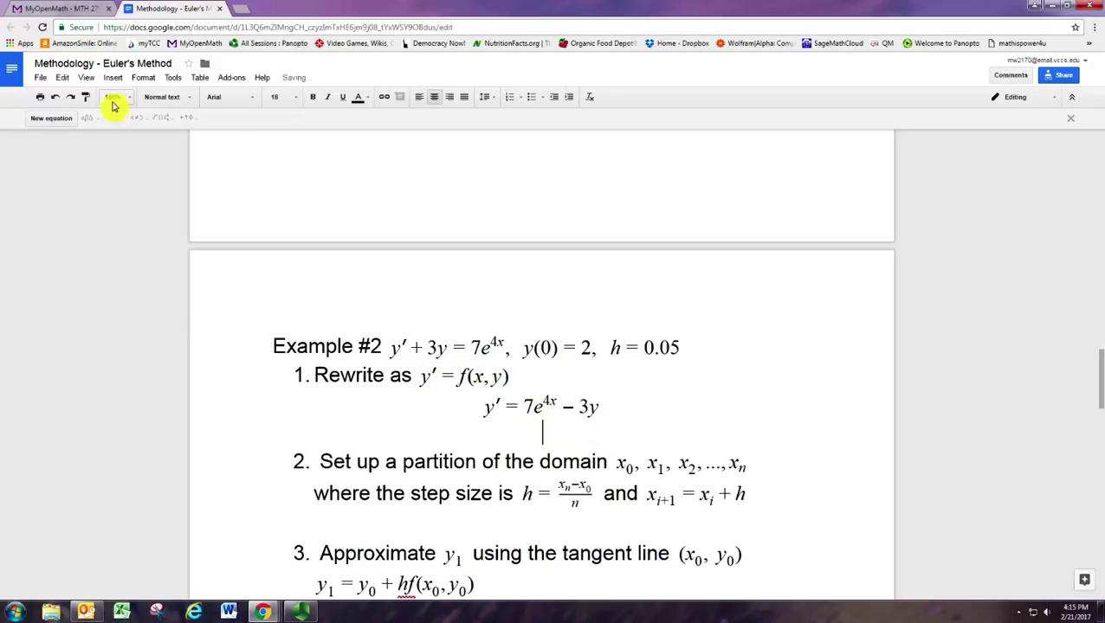
# Step: Insert an equation reading f(x,y) = 7e^{4x} − 3y, copying the right-hand side from above
pyautogui.click(53, 121)
pyautogui.write('f(x,y)')
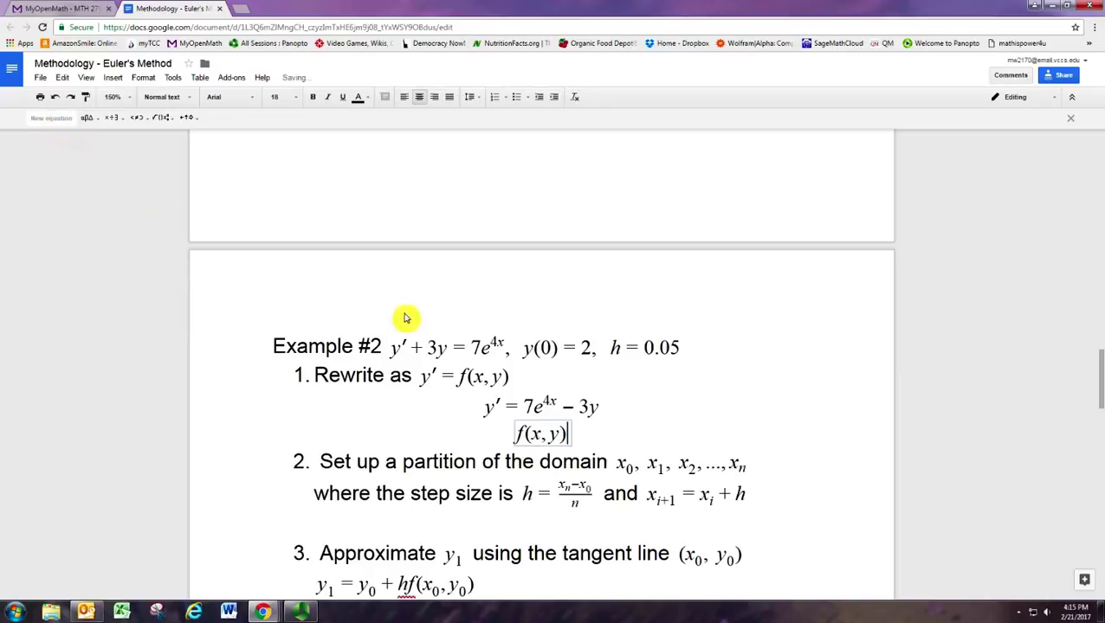
pyautogui.write('=')
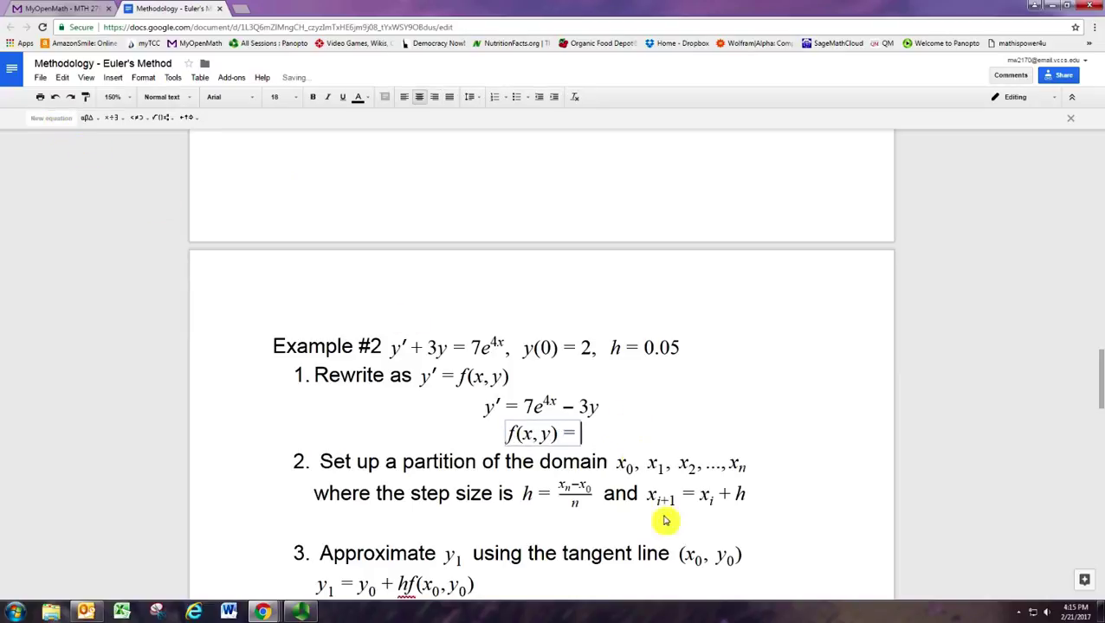
pyautogui.moveTo(524, 408); pyautogui.dragTo(594, 412)
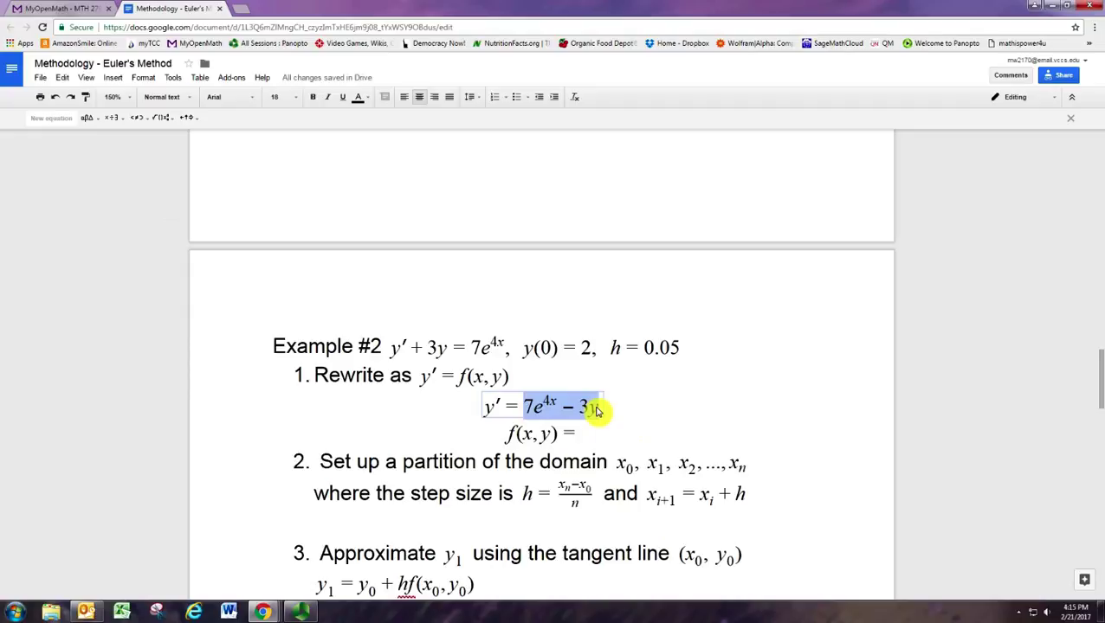
pyautogui.hotkey('ctrl', 'c')
pyautogui.click(569, 437)
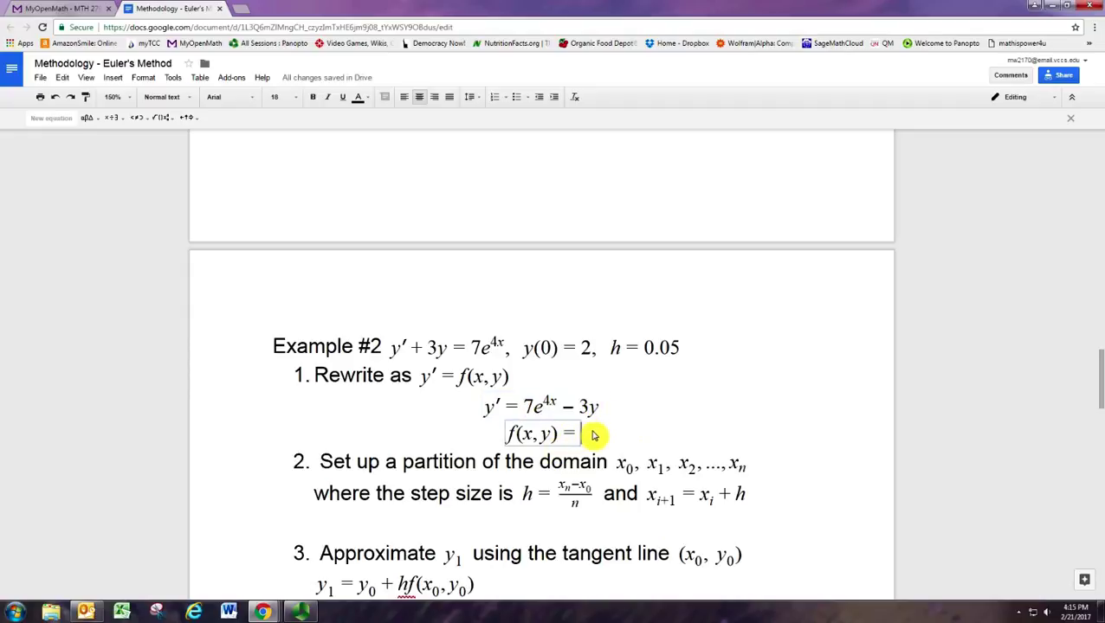
pyautogui.hotkey('ctrl', 'v')
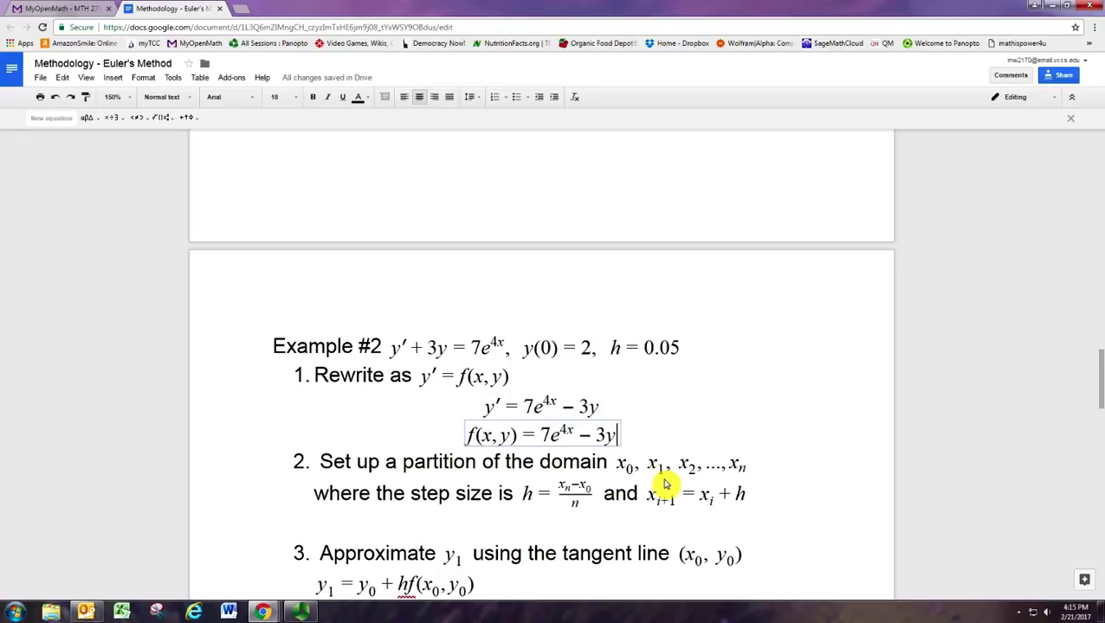
# Step: Centre the line below f(x,y) and insert an empty equation there
pyautogui.click(571, 519)
pyautogui.click(434, 96)
pyautogui.click(50, 118)
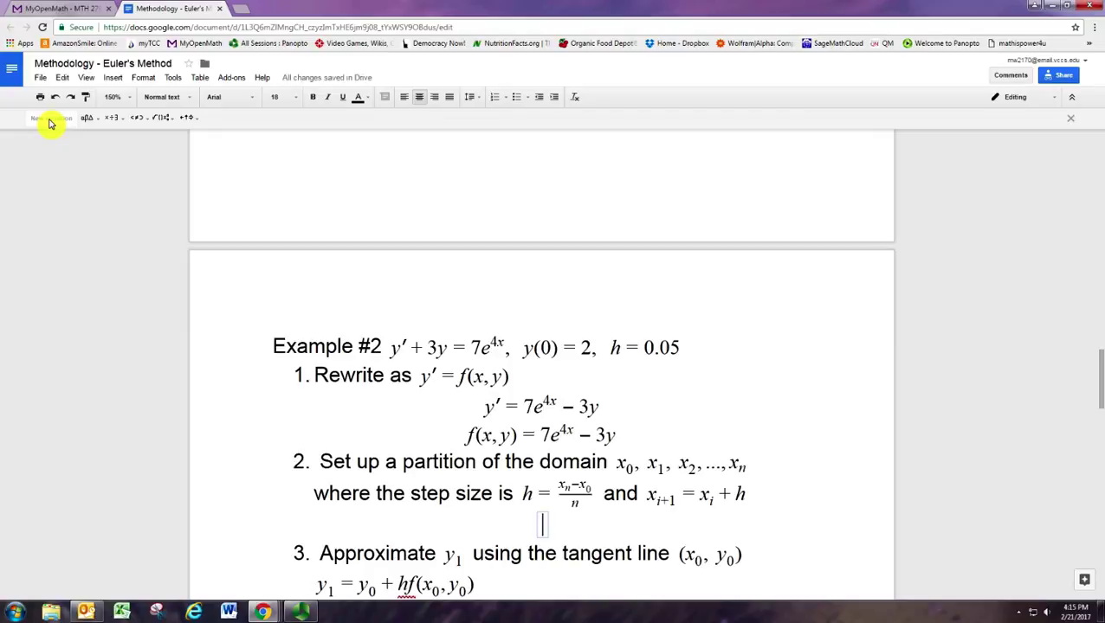
# Step: Check the Example #2 equation, then start the partition equation with x_0 = 0
pyautogui.doubleClick(547, 348)
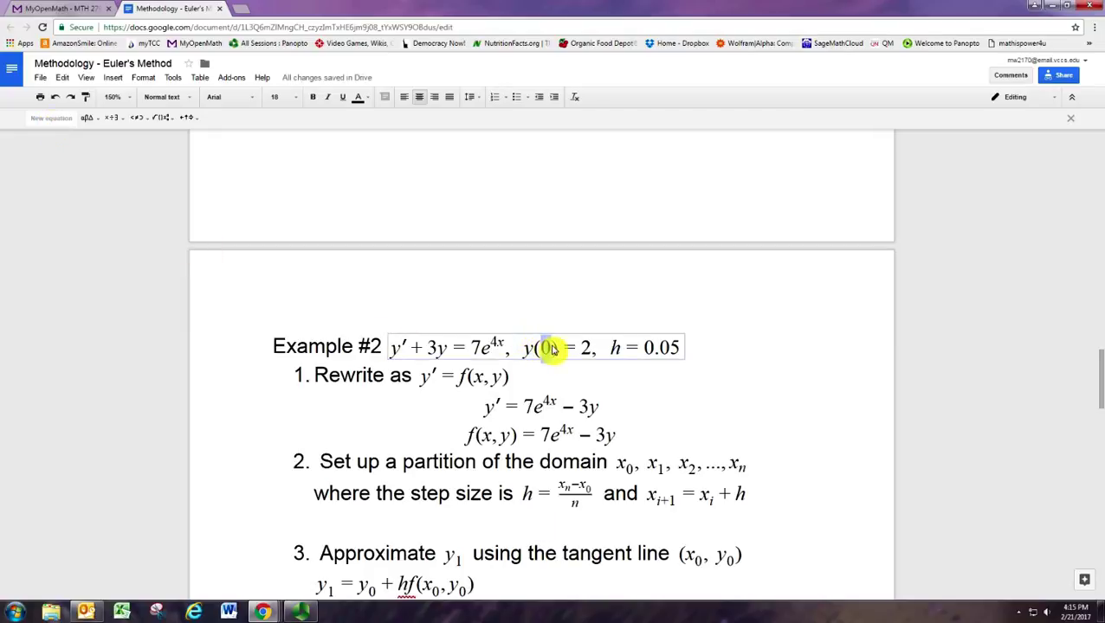
pyautogui.click(533, 537)
pyautogui.click(59, 123)
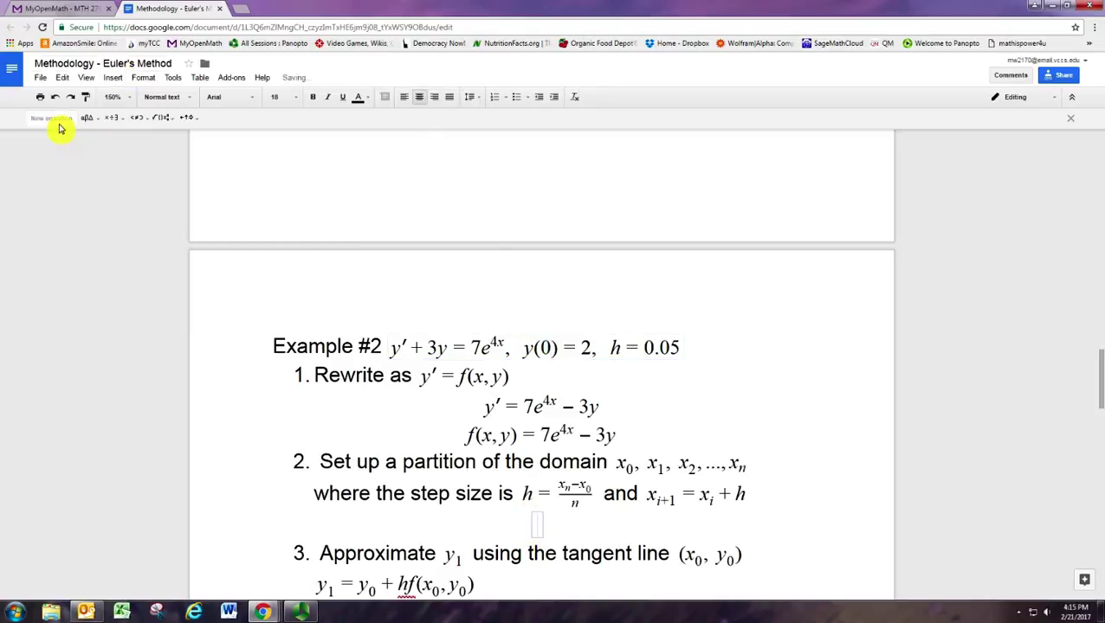
pyautogui.write('x_0')
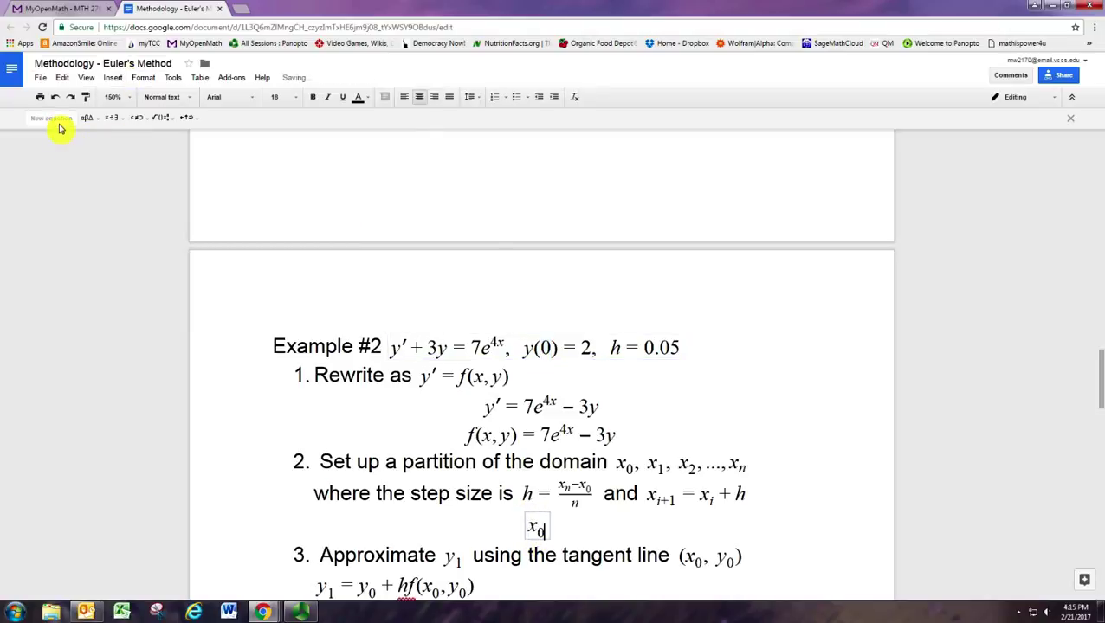
pyautogui.write(' = 0')
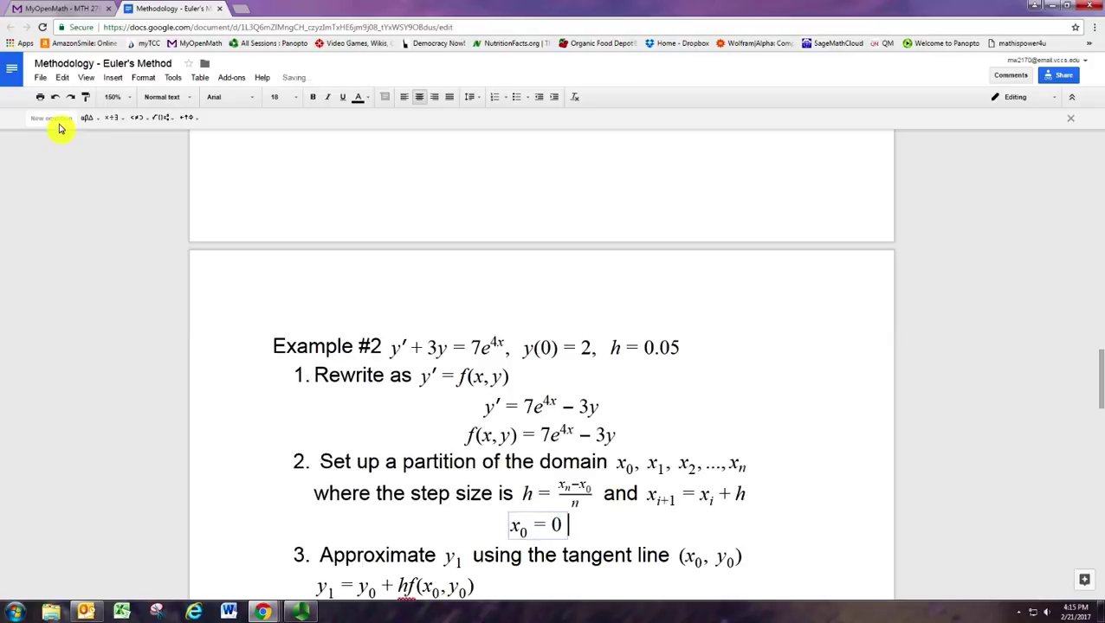
pyautogui.write(',')
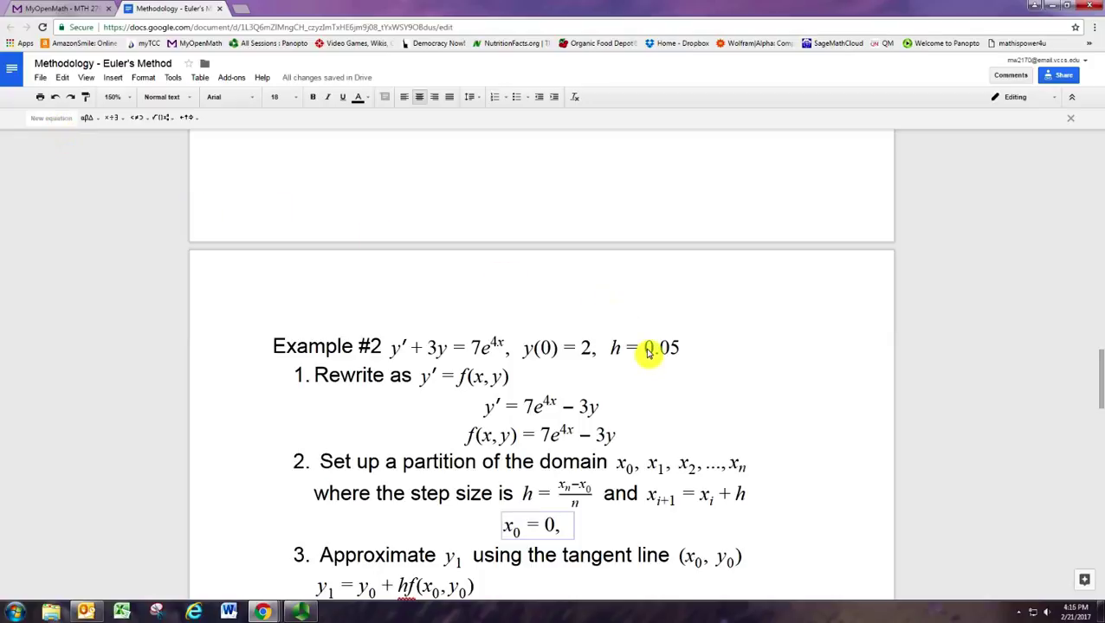
# Step: Complete the partition with x_1 = 0.05 and x_2 = 0.1, using Example #2's step size
pyautogui.moveTo(643, 350); pyautogui.dragTo(689, 350)
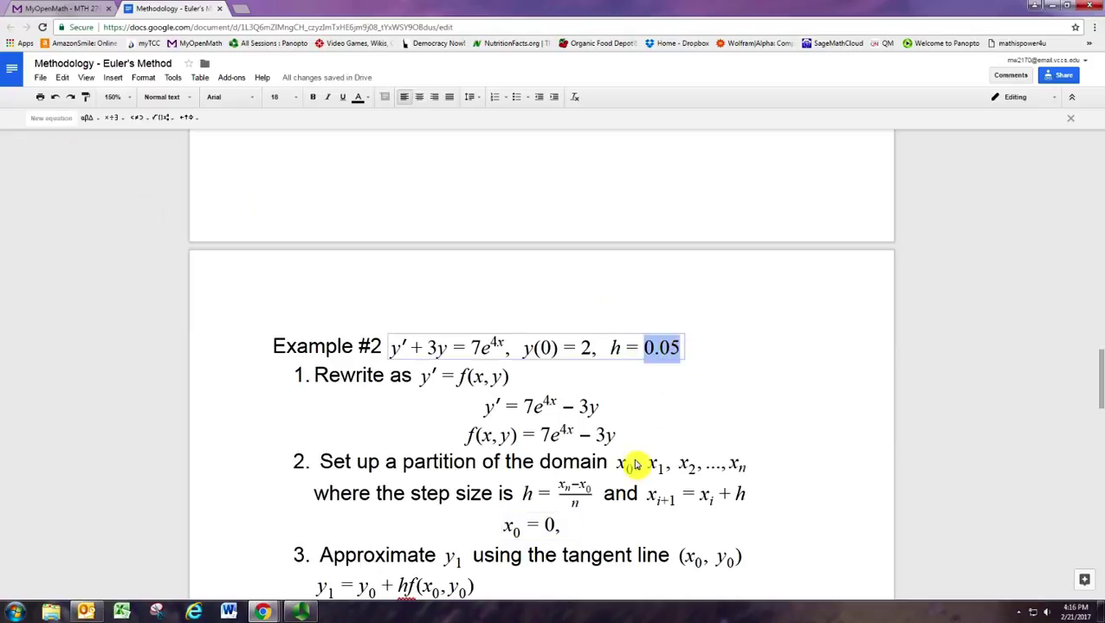
pyautogui.click(574, 529)
pyautogui.write('x')
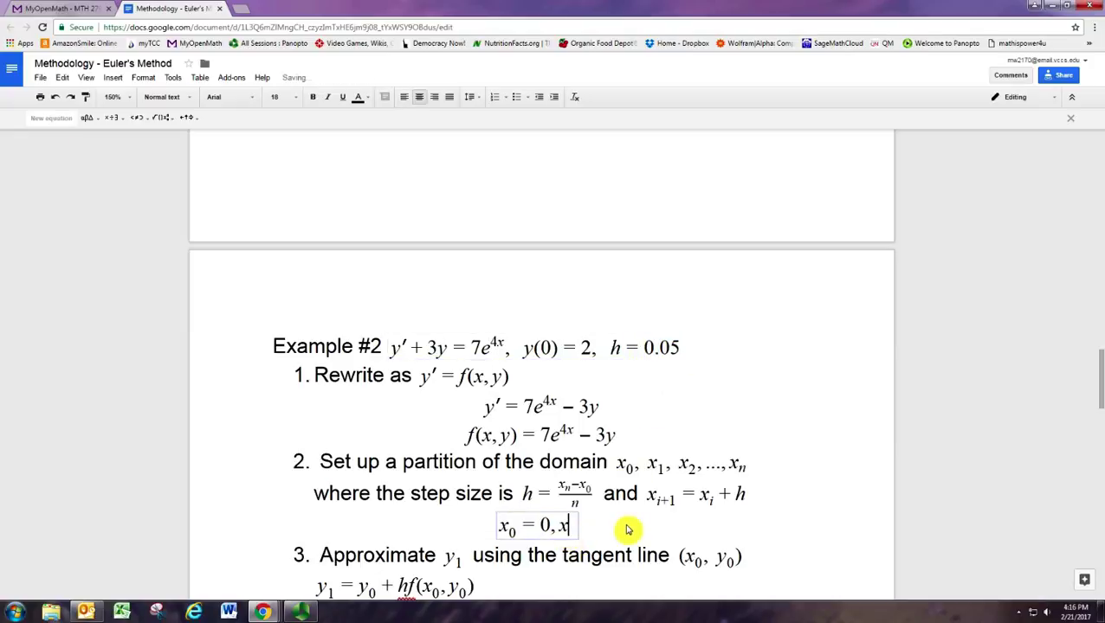
pyautogui.write('_1 = 0.')
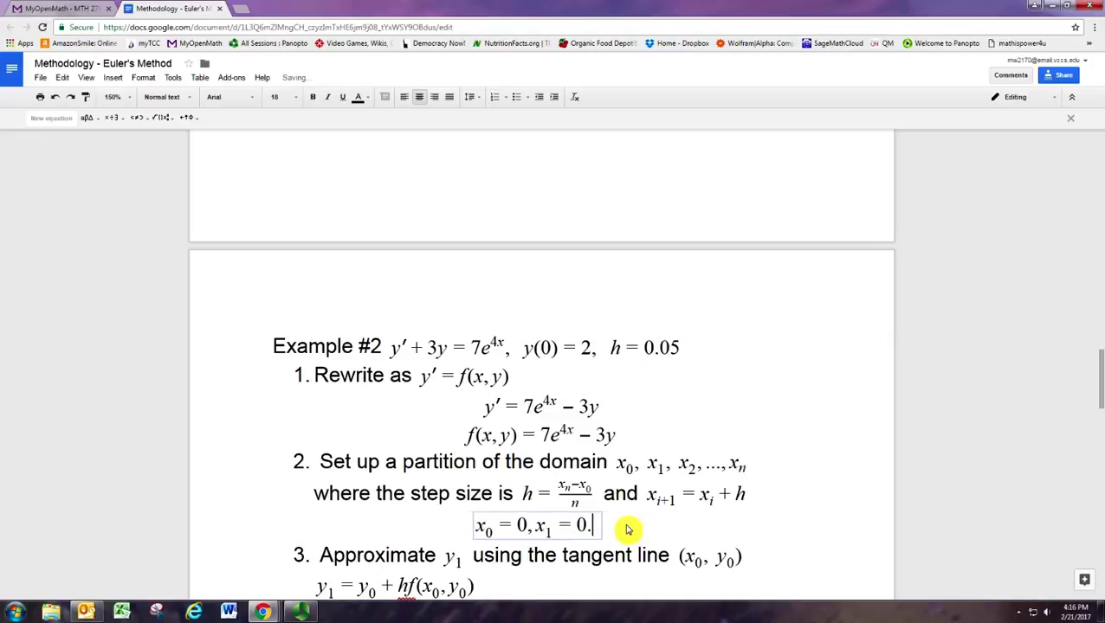
pyautogui.write('05,x_2')
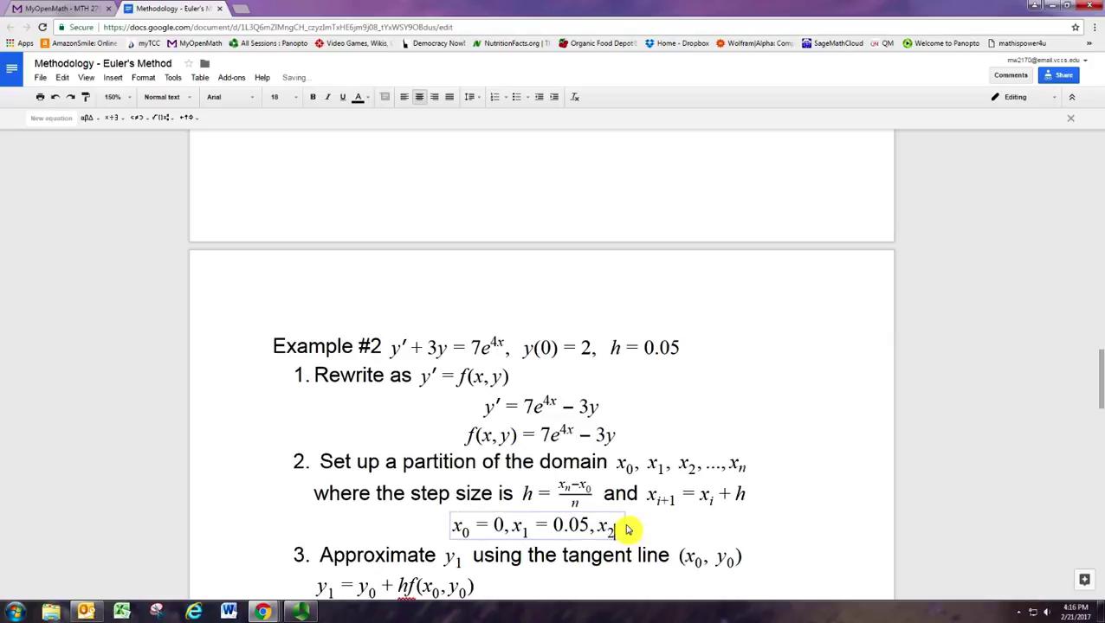
pyautogui.press('space')
pyautogui.write('=0.1')
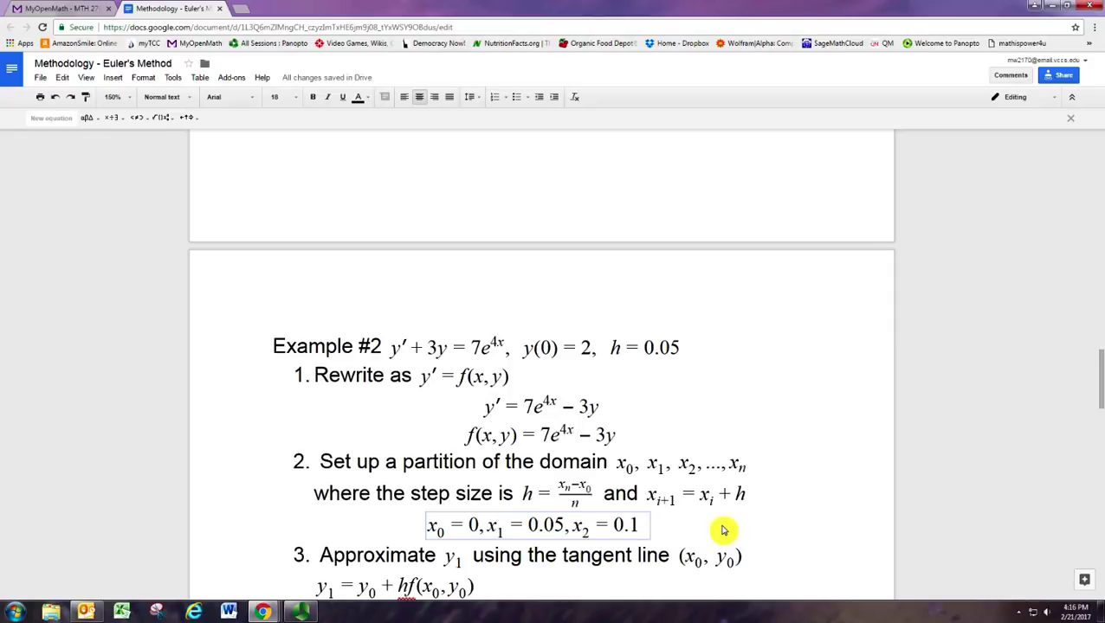
# Step: Highlight the initial value 2 in y(0) = 2 and switch to the MyOpenMath course page
pyautogui.scroll(-1, 723, 530)
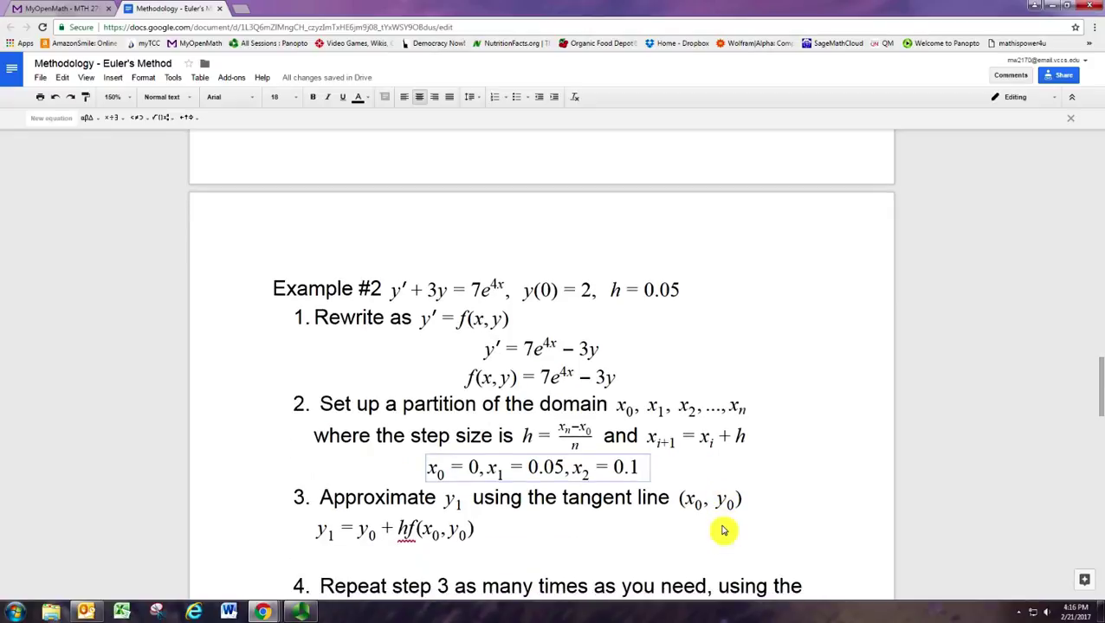
pyautogui.doubleClick(585, 291)
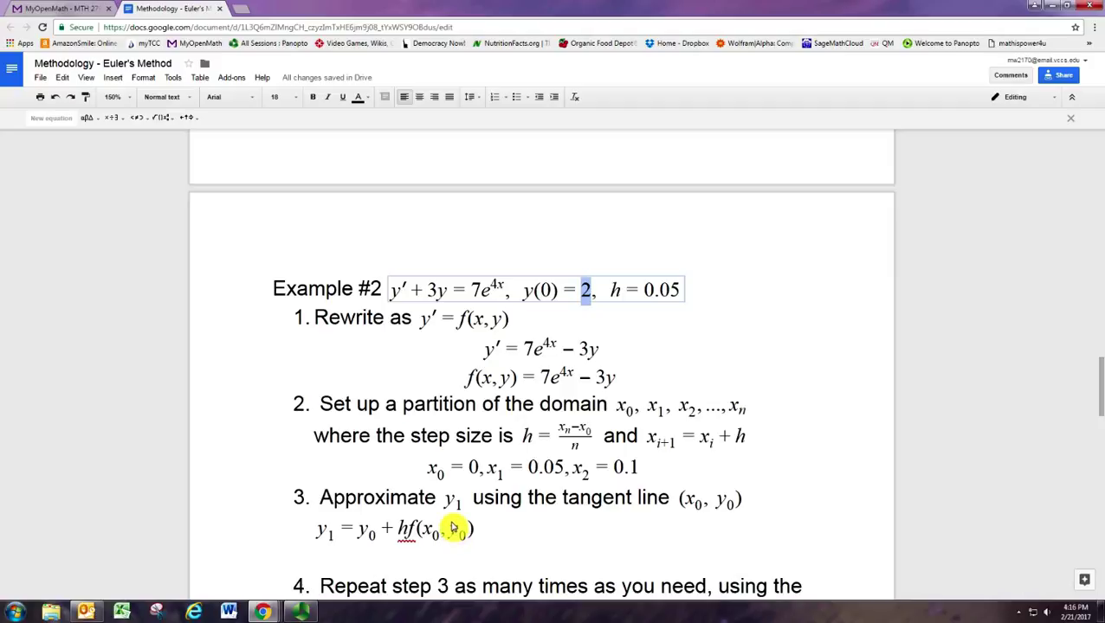
pyautogui.click(72, 6)
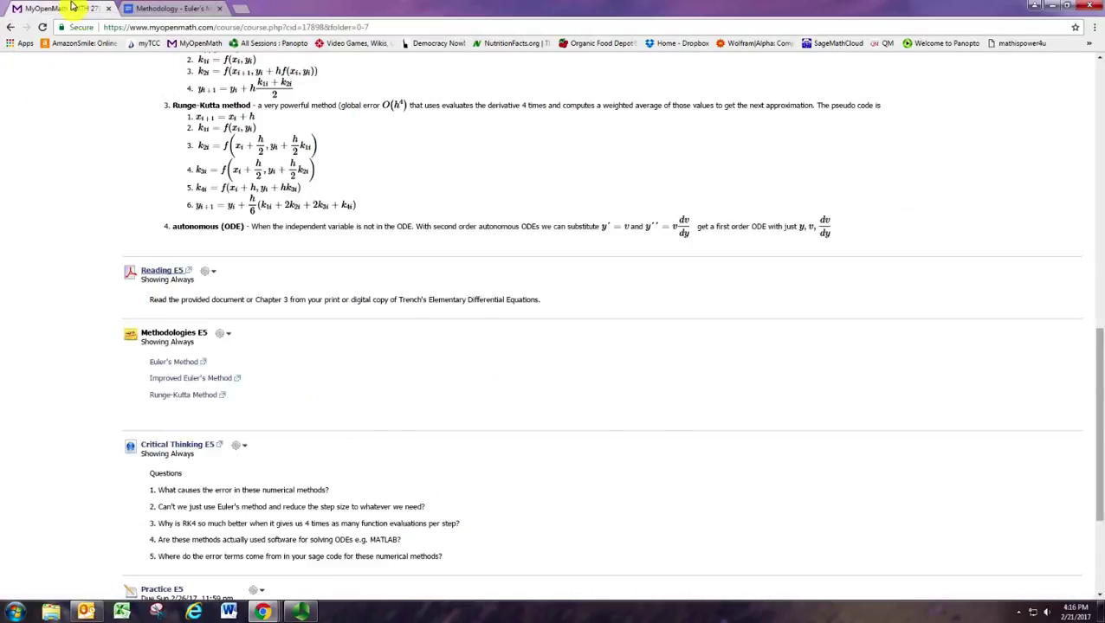
# Step: Scroll up to MyOpenMath's Vocabulary section, then return to the doc's step 3 y_1 formula
pyautogui.scroll(10, 296, 346)
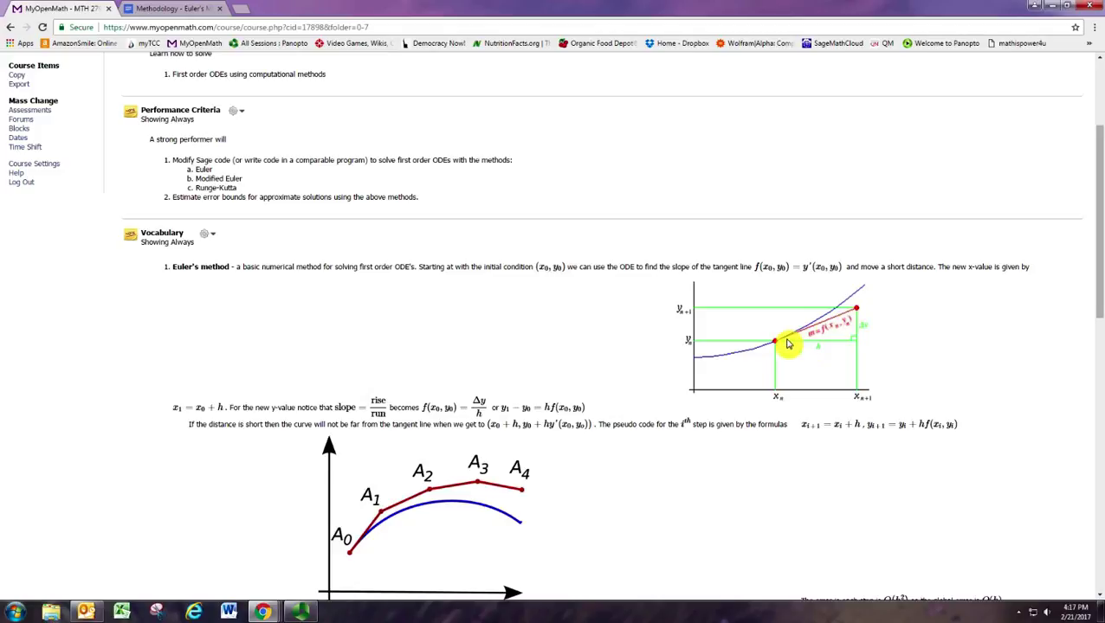
pyautogui.click(187, 8)
pyautogui.click(486, 529)
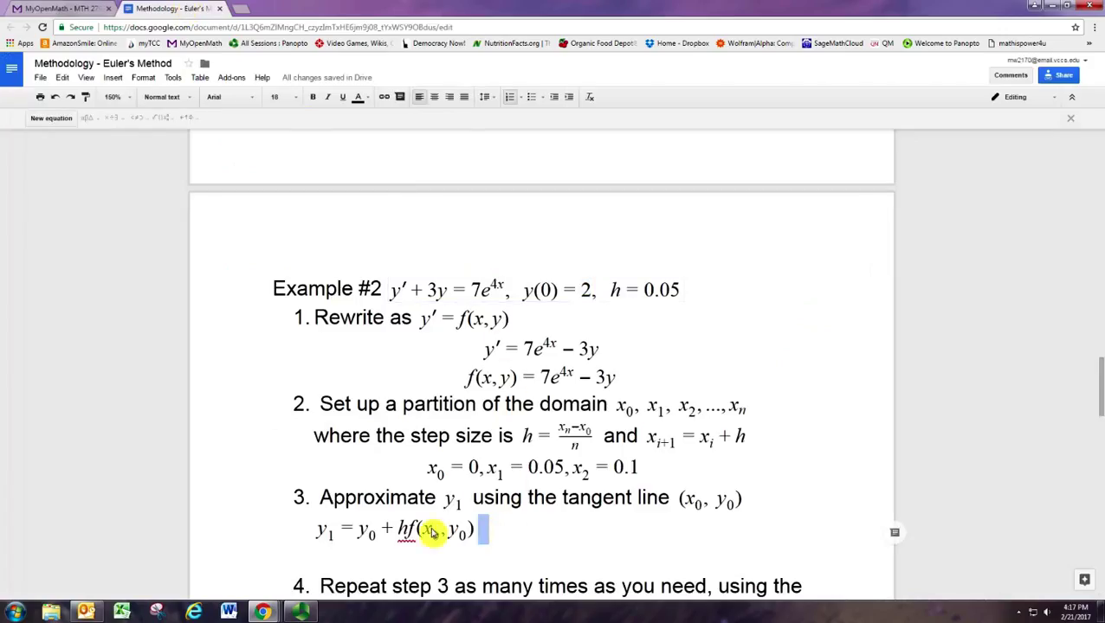